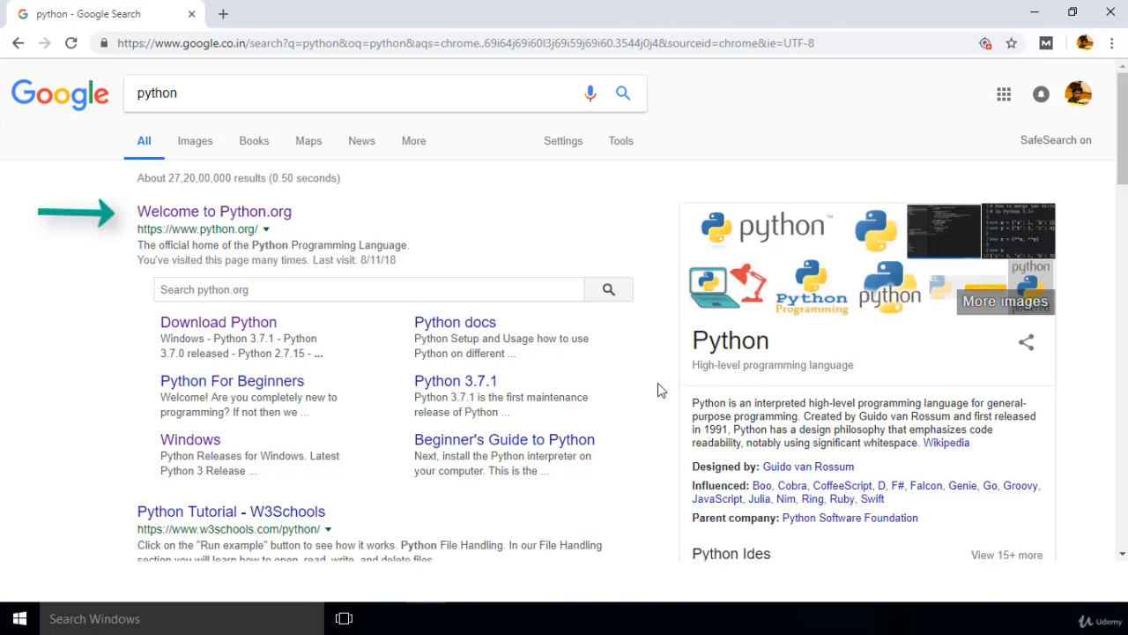
Step: Open the Python.org site from the search results and go to its Windows downloads page
left_click(240, 215)
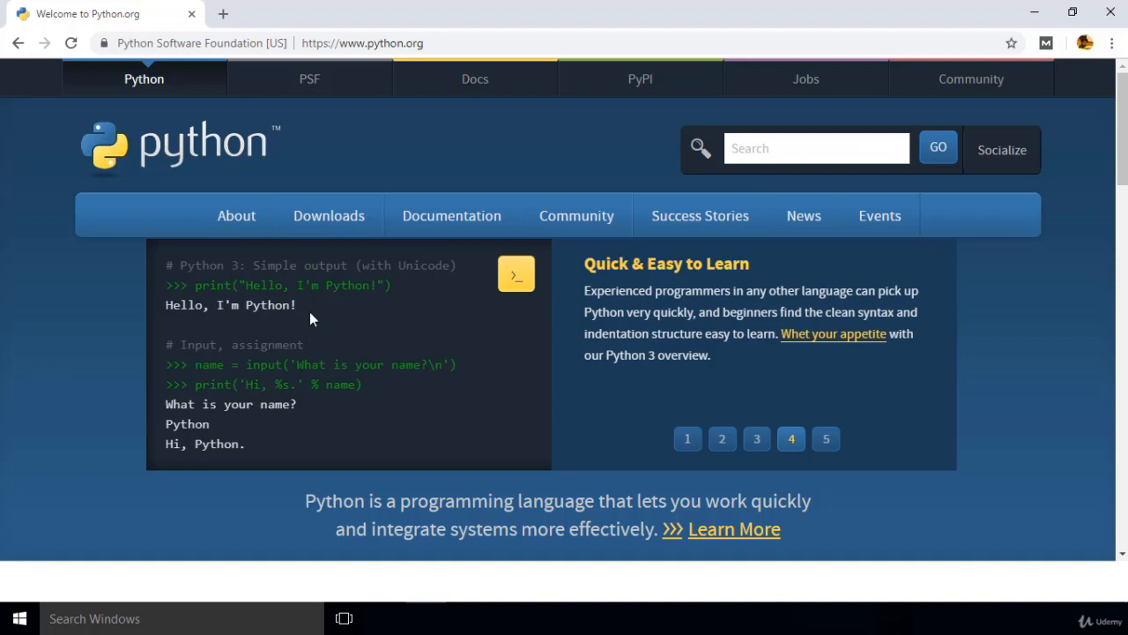
mouse_move(315, 234)
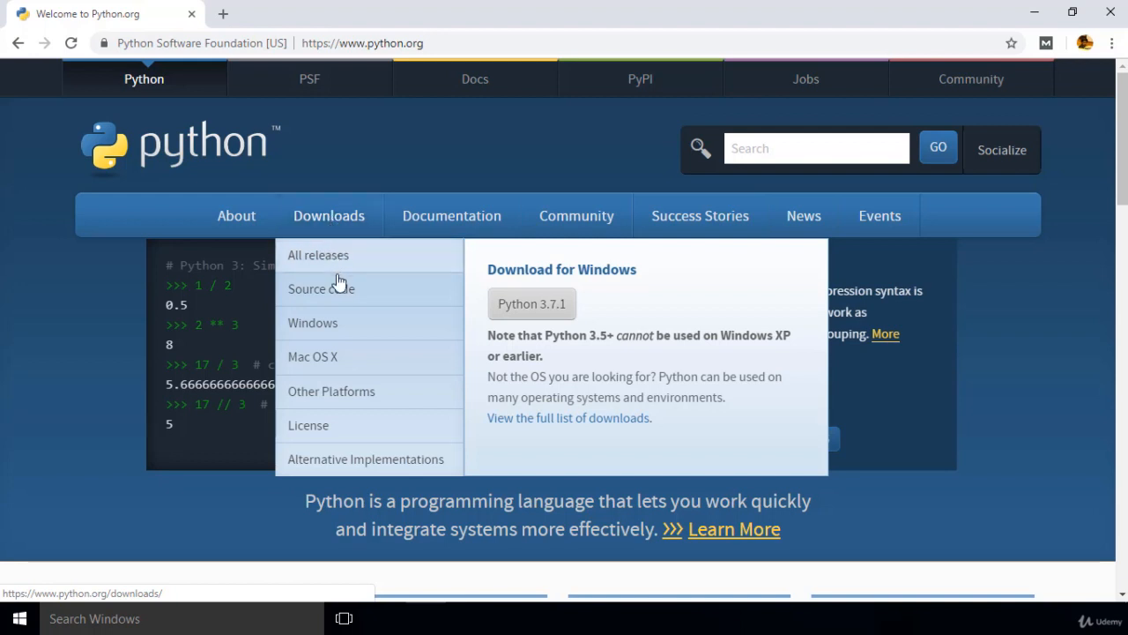
left_click(336, 326)
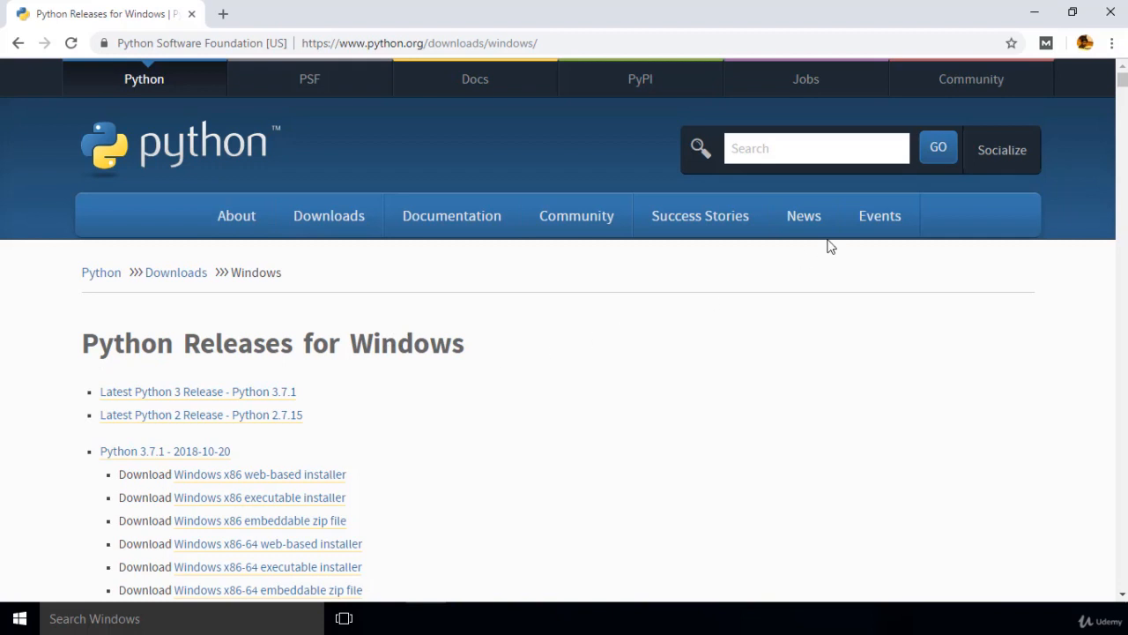
Step: Download the Windows x86-64 executable installer for Python 3.7.1 and save it as python-3.7.1-amd64 in the Downloads folder
mouse_move(914, 230)
left_click_drag(1125, 84, 1125, 391)
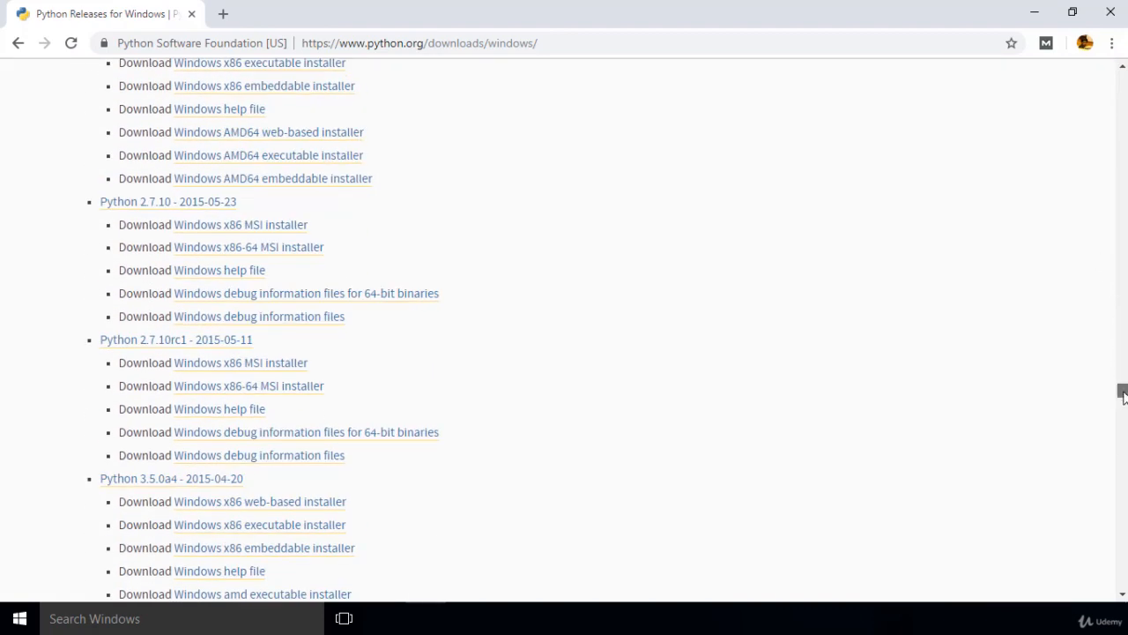
left_click_drag(1124, 396, 1123, 568)
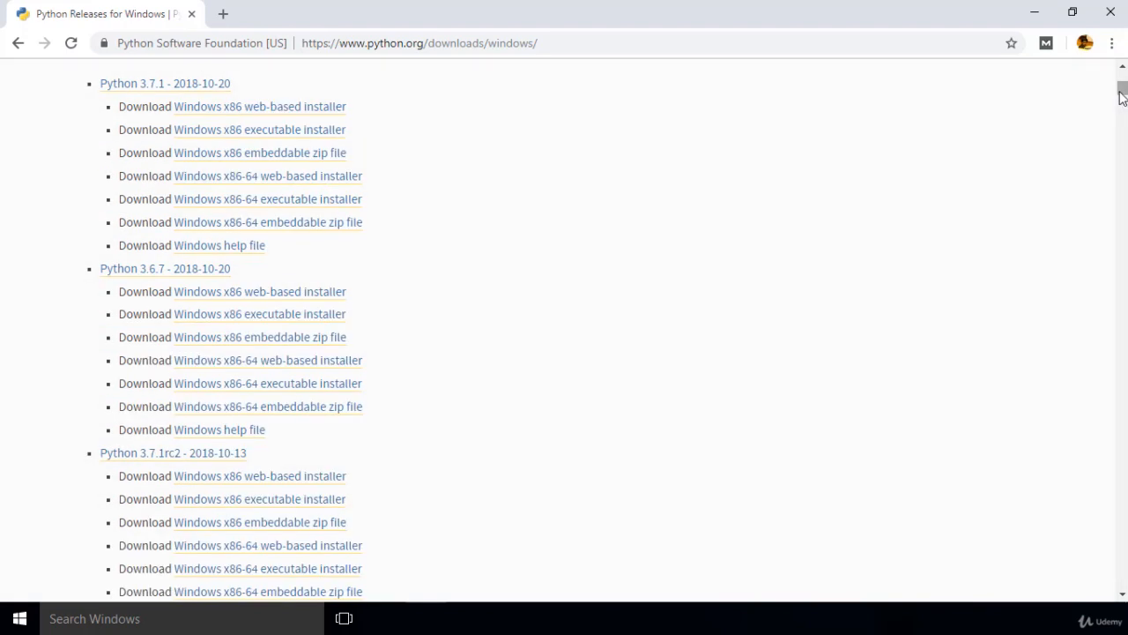
scroll(1123, 95, "up", 3)
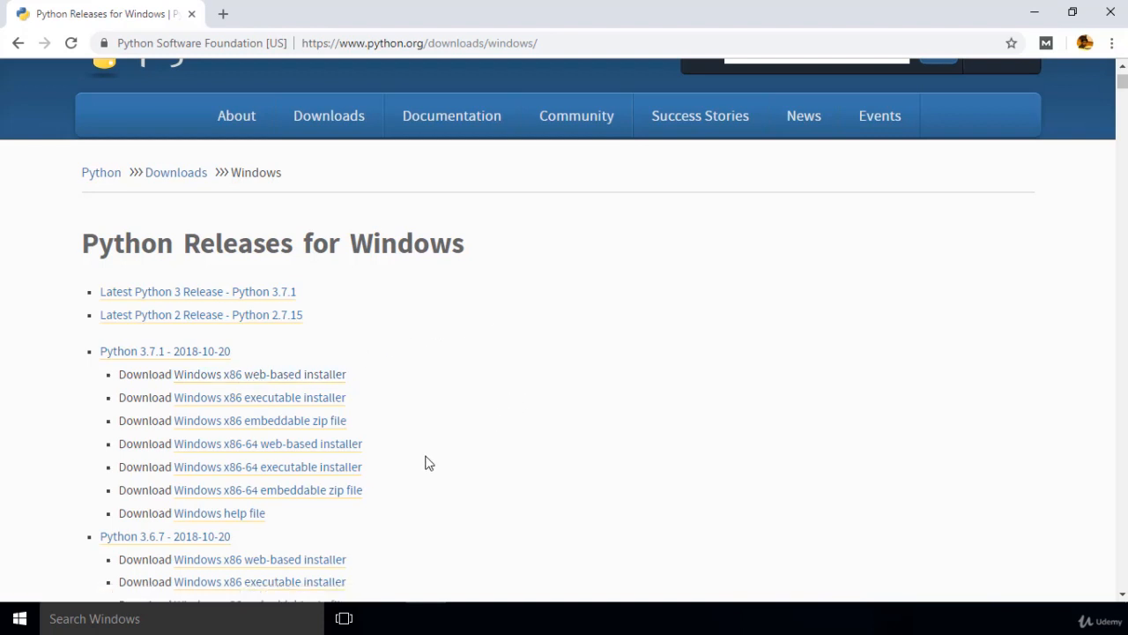
left_click(342, 477)
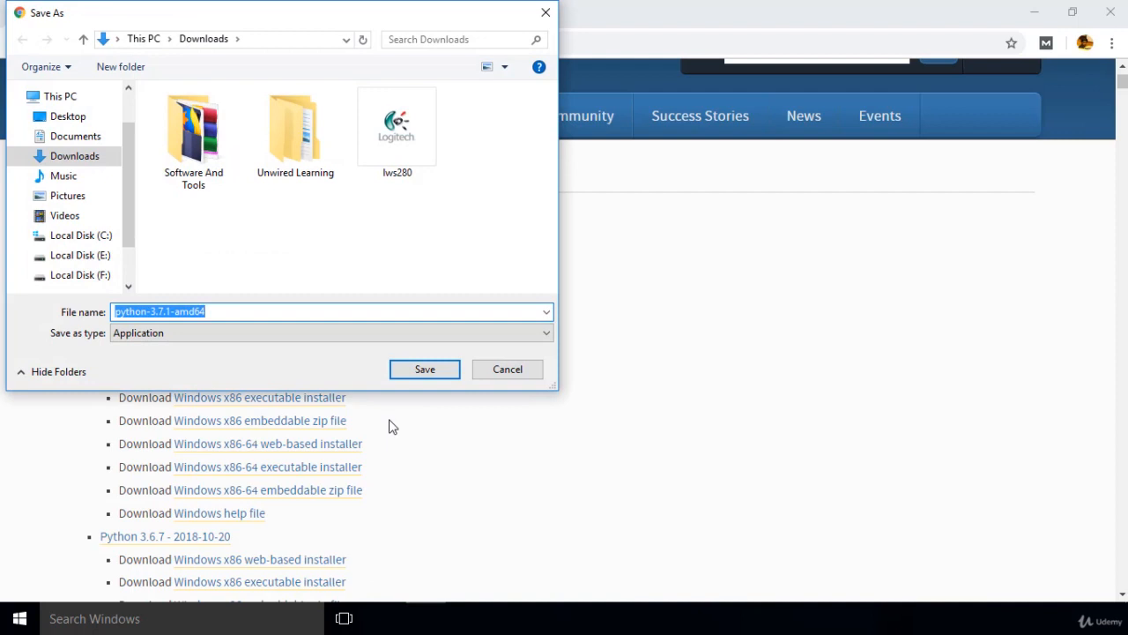
left_click(418, 370)
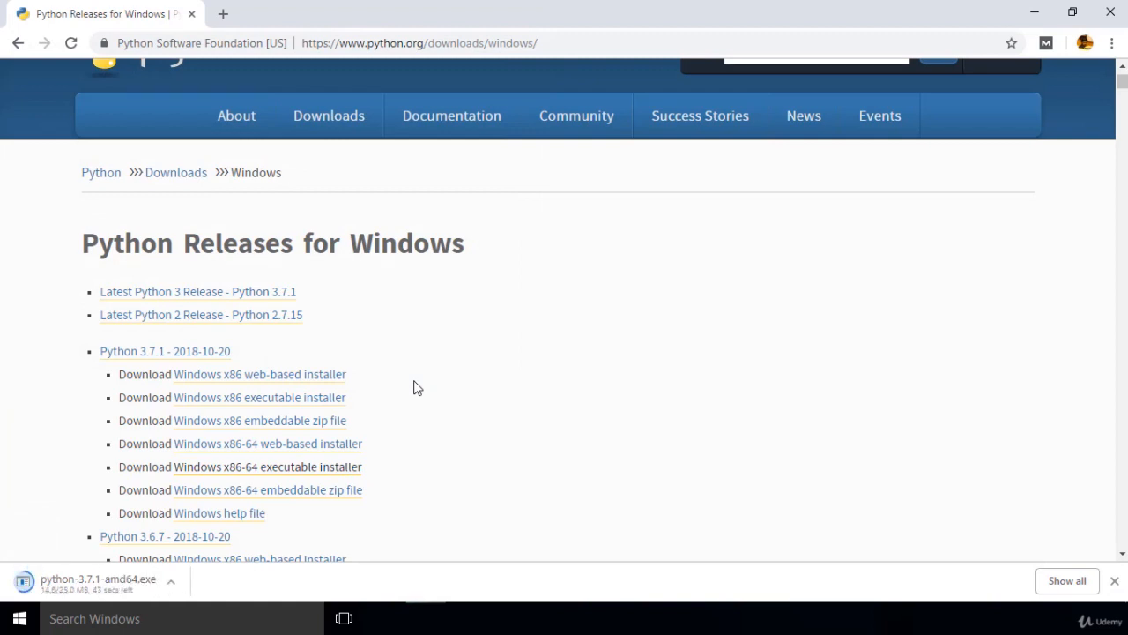
Step: Launch the downloaded python-3.7.1-amd64.exe installer and enable the option to add Python 3.7 to PATH
scroll(418, 387, "down", 1)
left_click(89, 583)
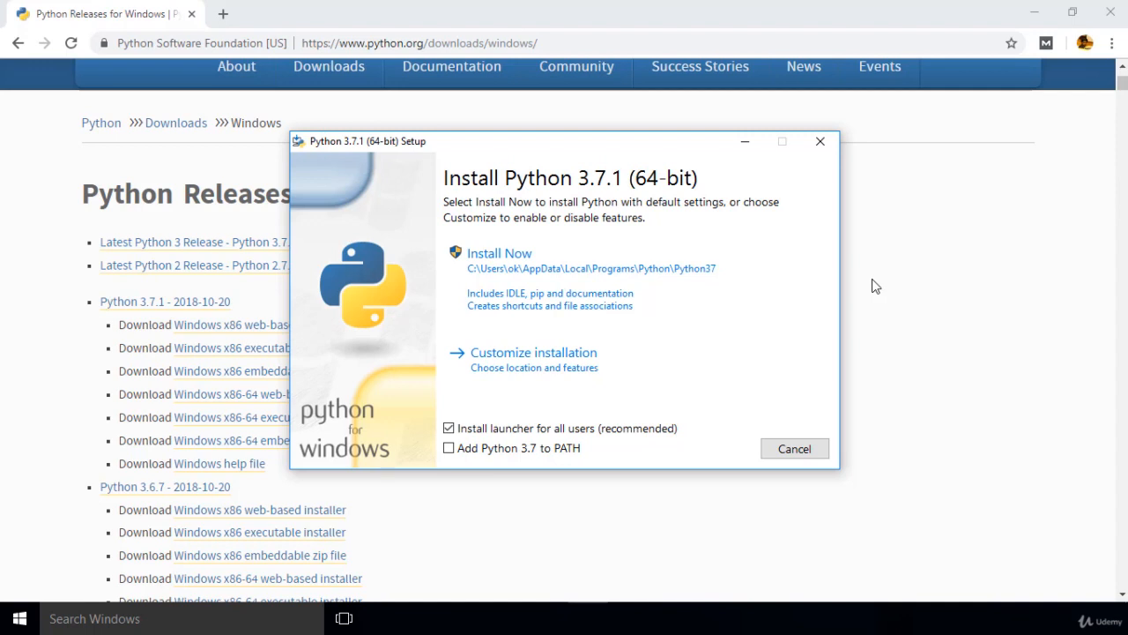
left_click(449, 451)
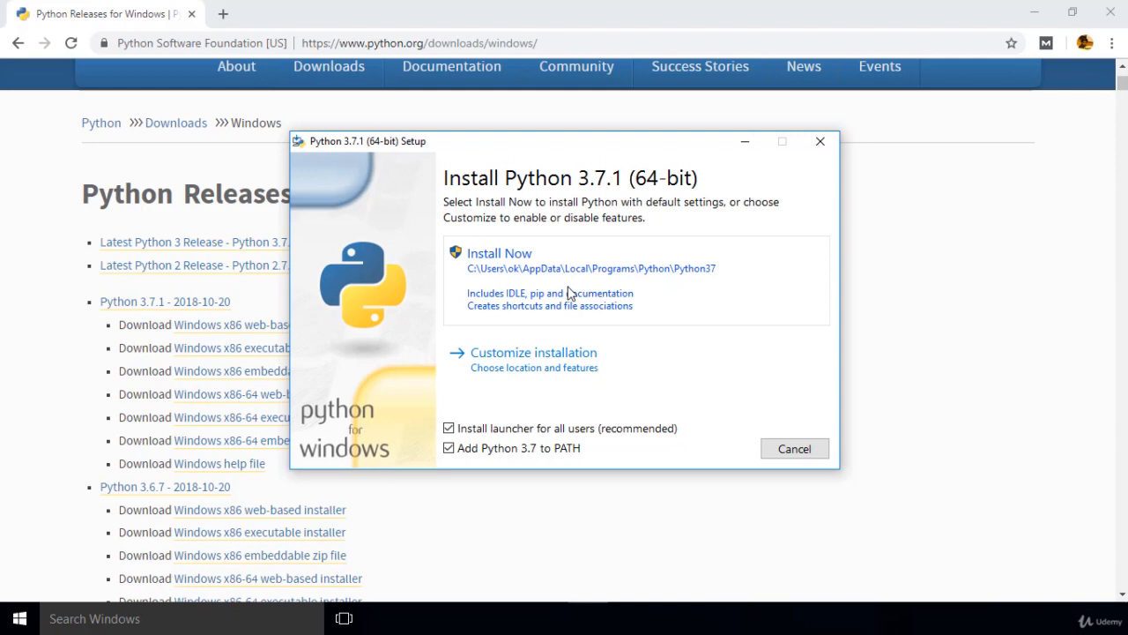
Step: Switch to File Explorer and create a folder named Python in the root of Local Disk (C:)
left_click(379, 618)
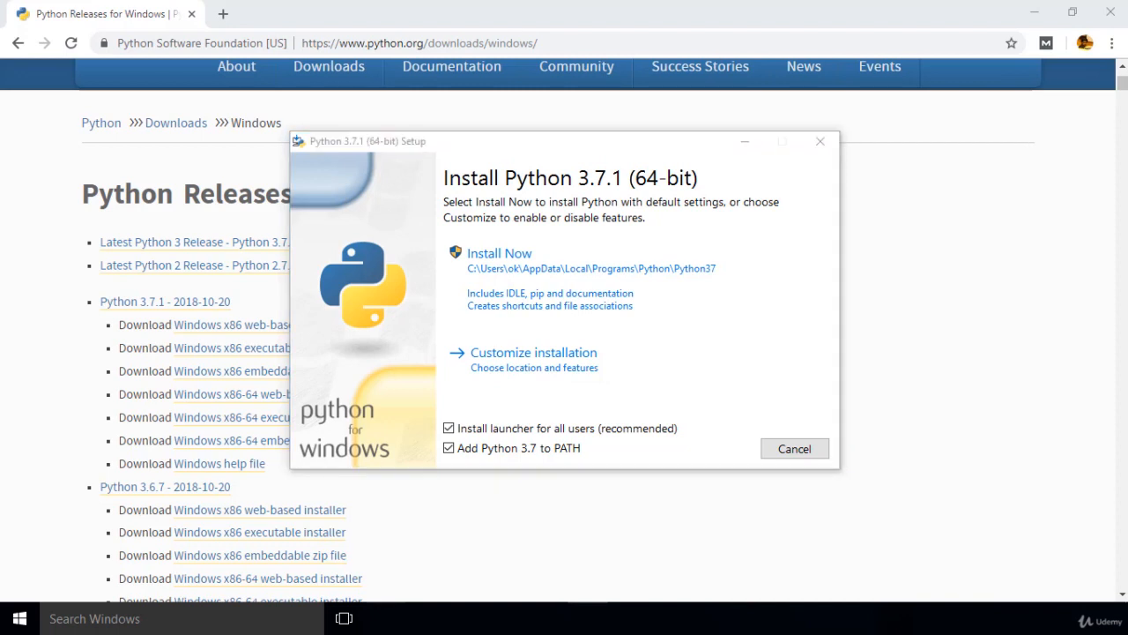
left_click(95, 278)
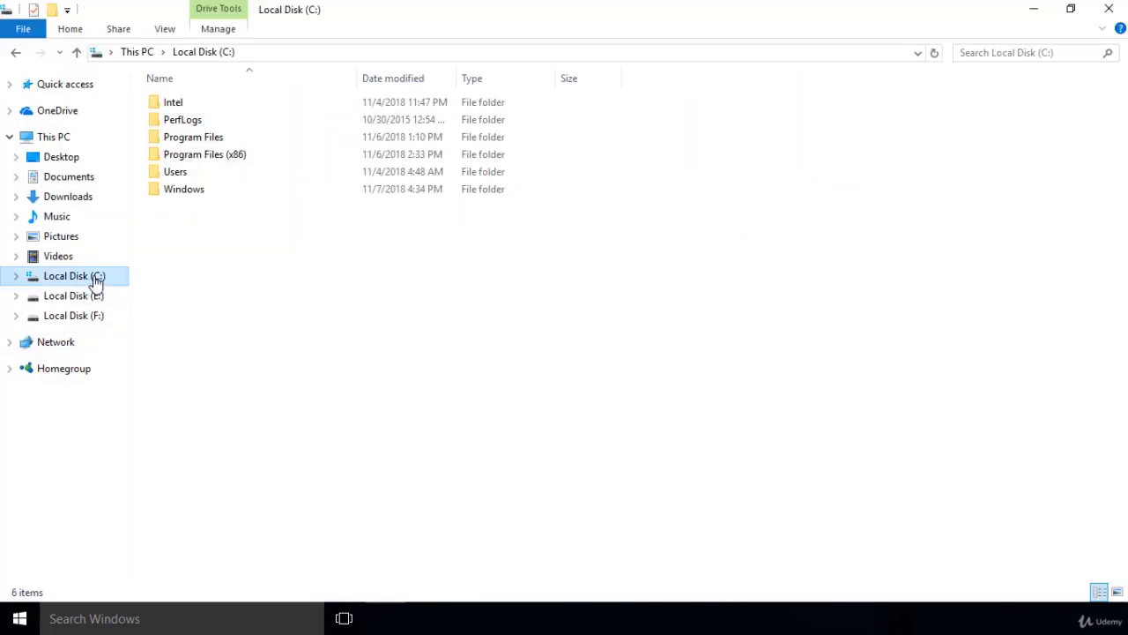
left_click(483, 342)
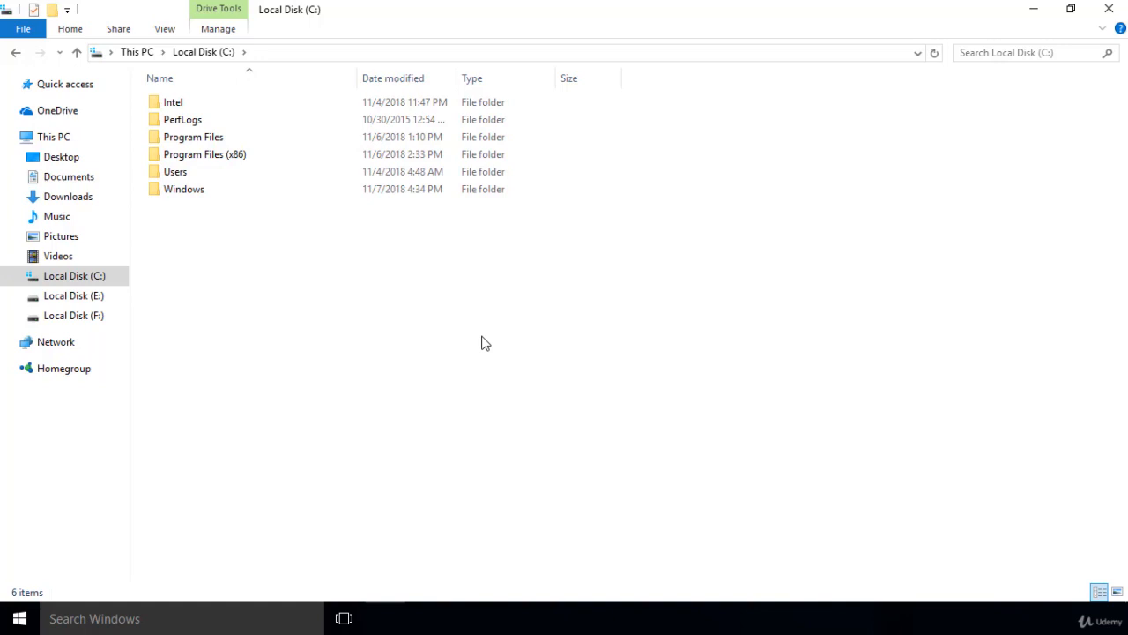
right_click(483, 342)
mouse_move(650, 524)
left_click(705, 512)
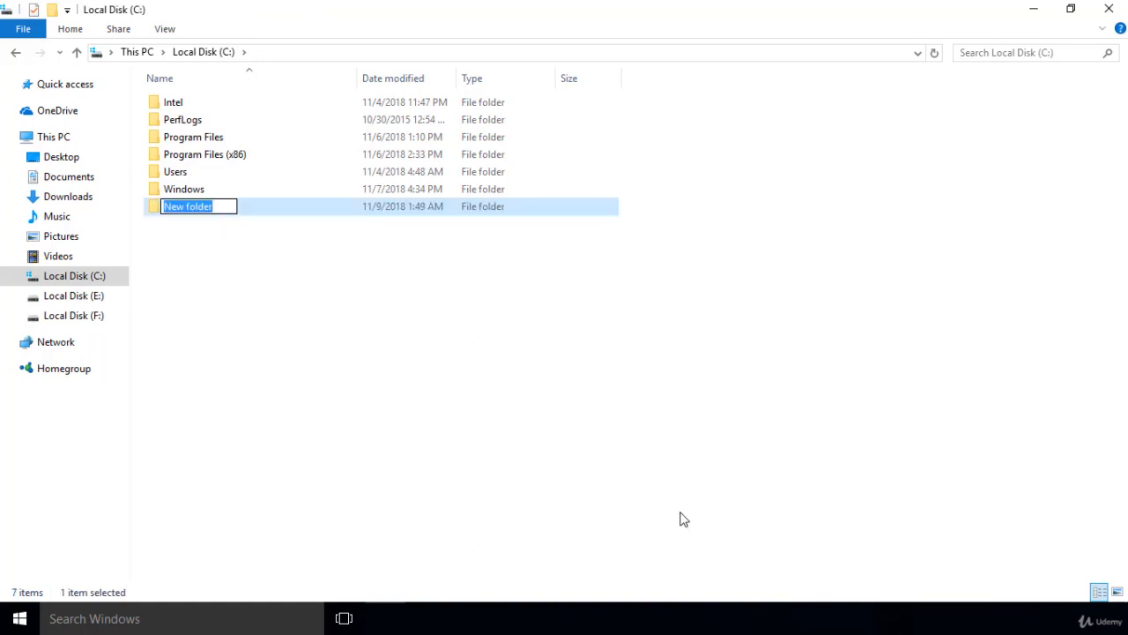
type("Python")
key("Return")
Step: Return to the Python installer, choose a customized installation with all optional features kept, and enable installing for all users
mouse_move(588, 618)
left_click(608, 564)
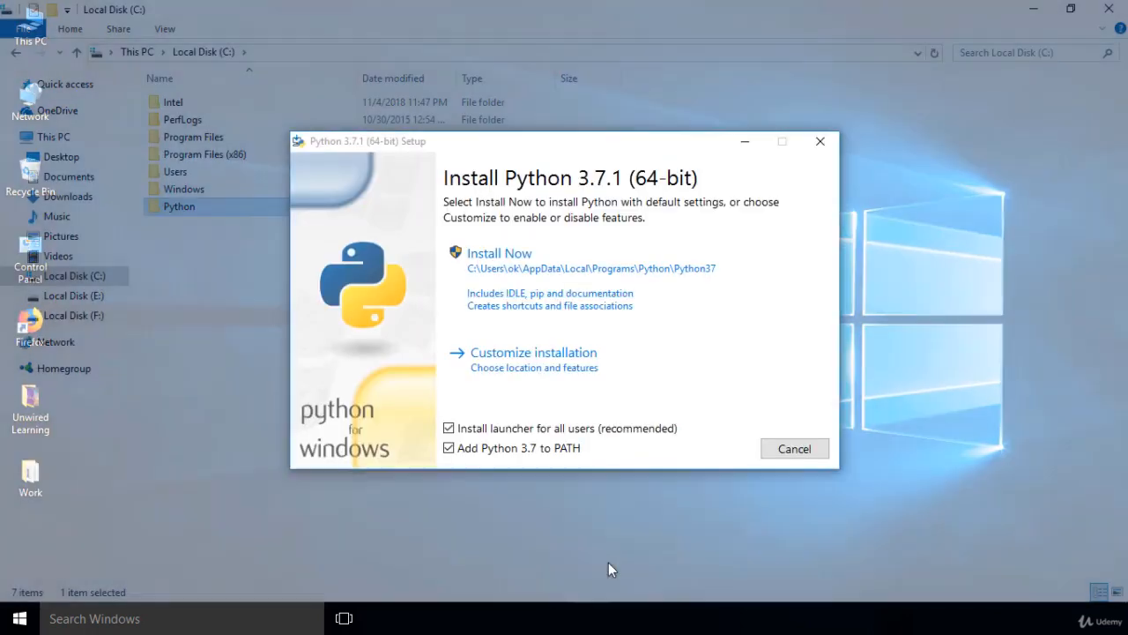
left_click(627, 350)
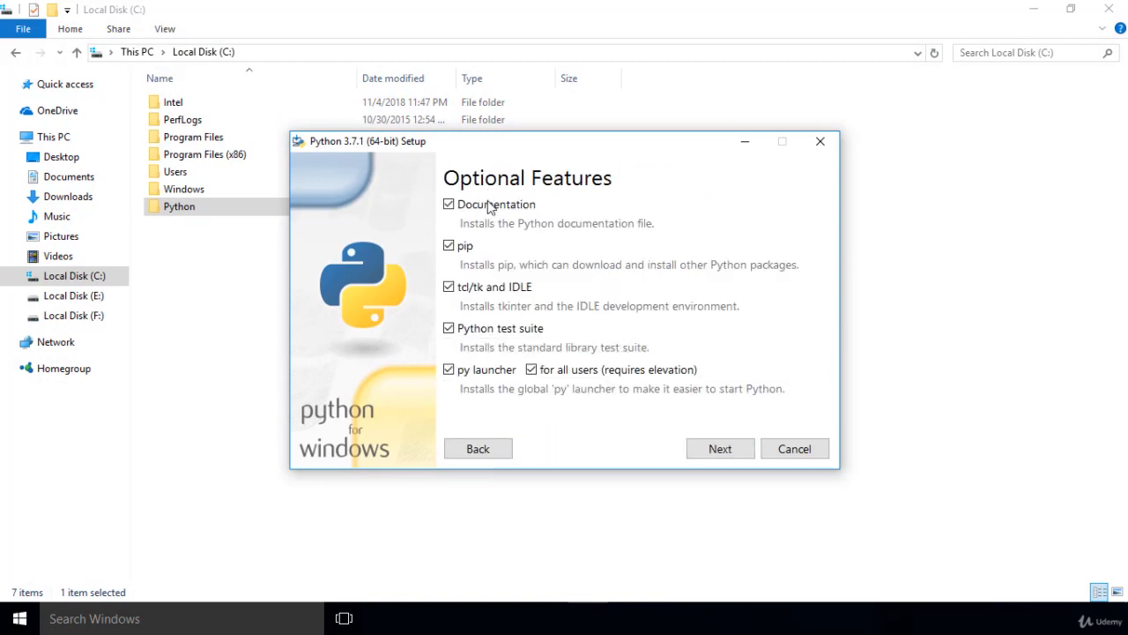
left_click(718, 450)
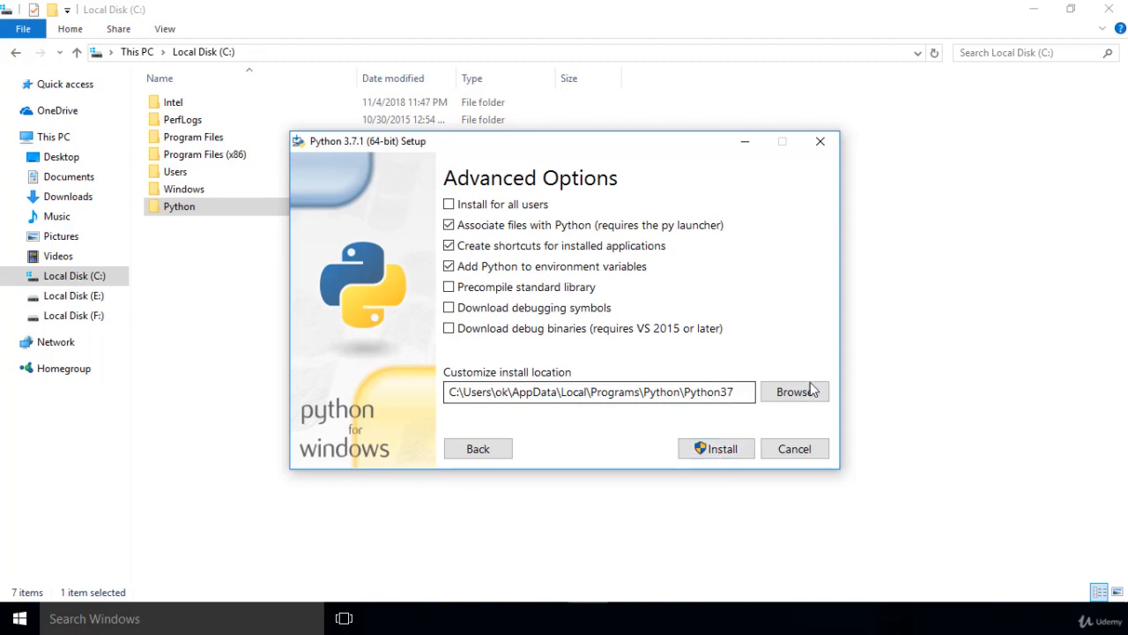
left_click(448, 204)
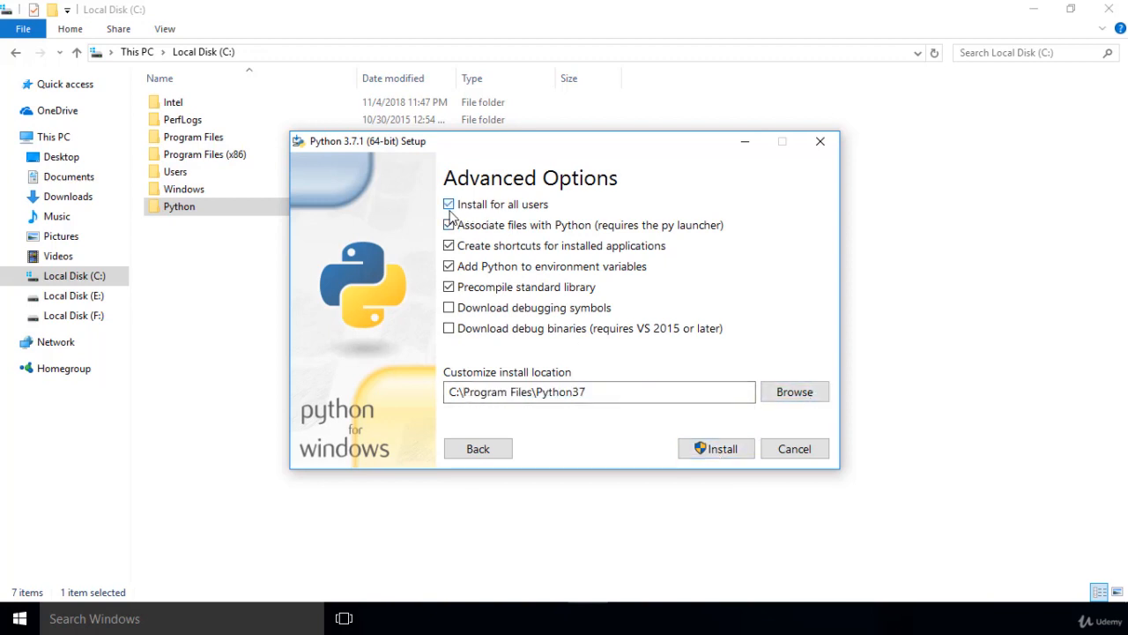
Step: Set the install location to C:\Python\Python37, run the installation, and close the setup when it finishes
left_click(783, 392)
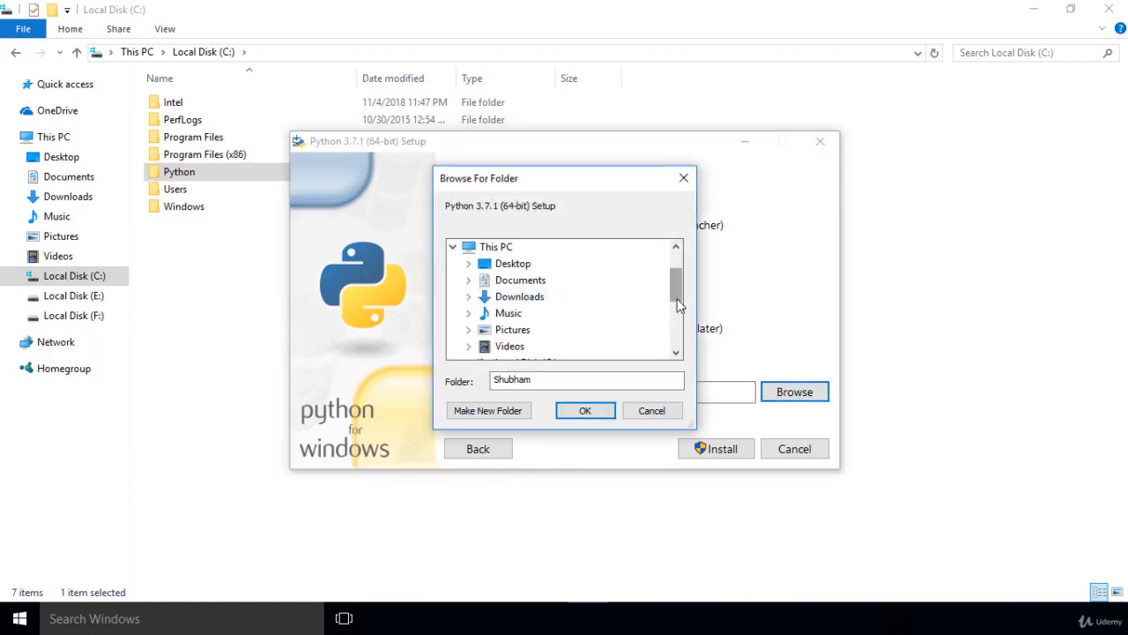
left_click_drag(677, 294, 677, 304)
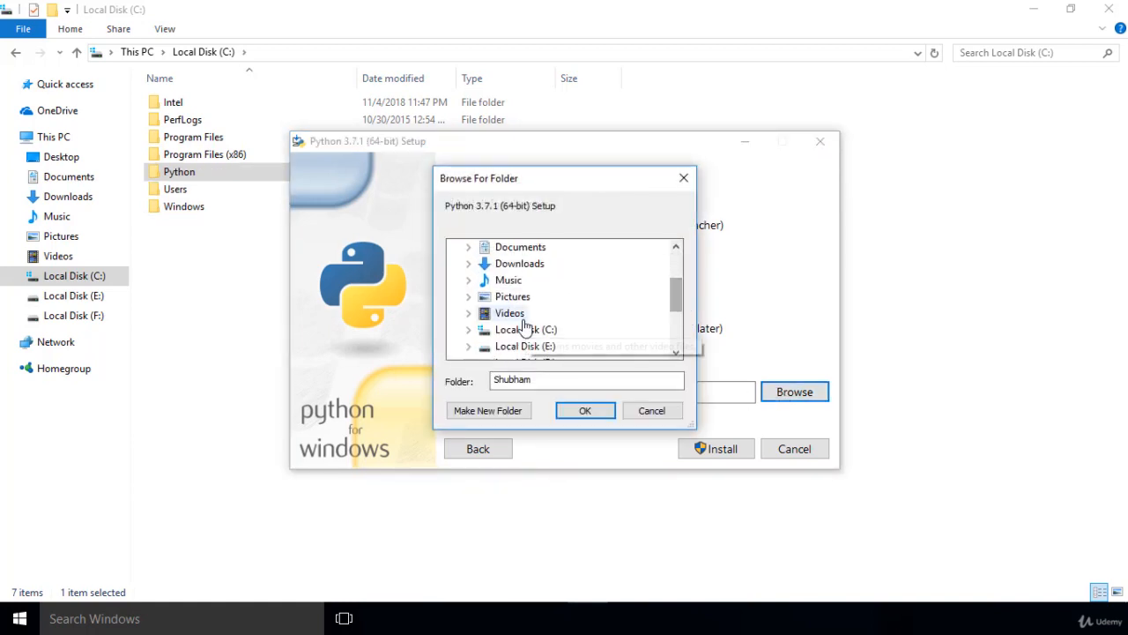
left_click(468, 329)
left_click(525, 329)
left_click(584, 410)
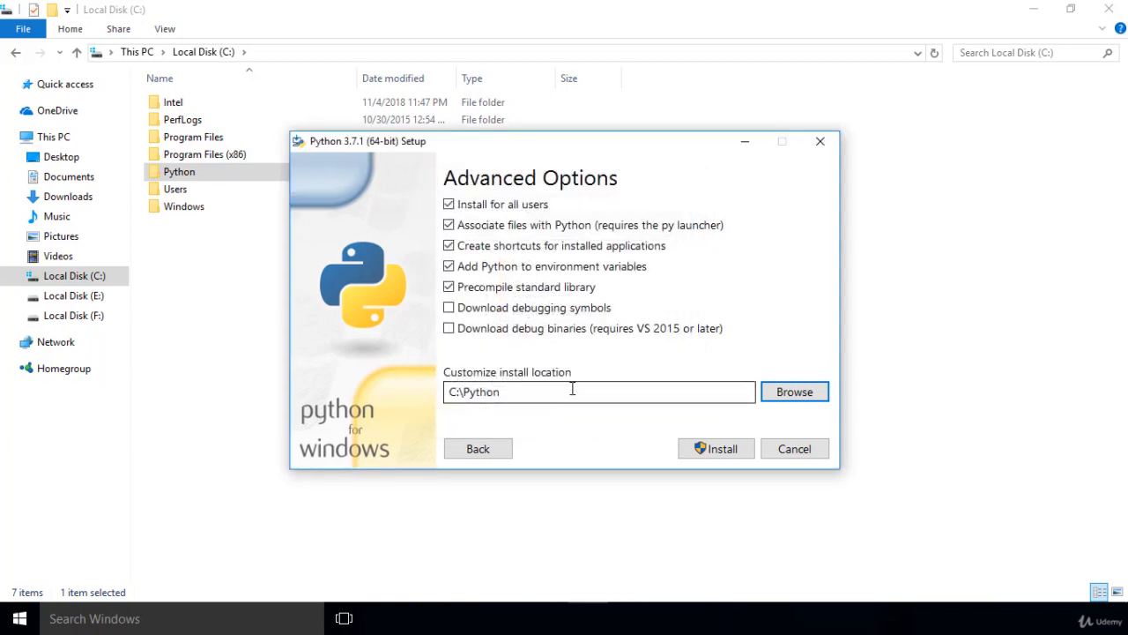
left_click(572, 389)
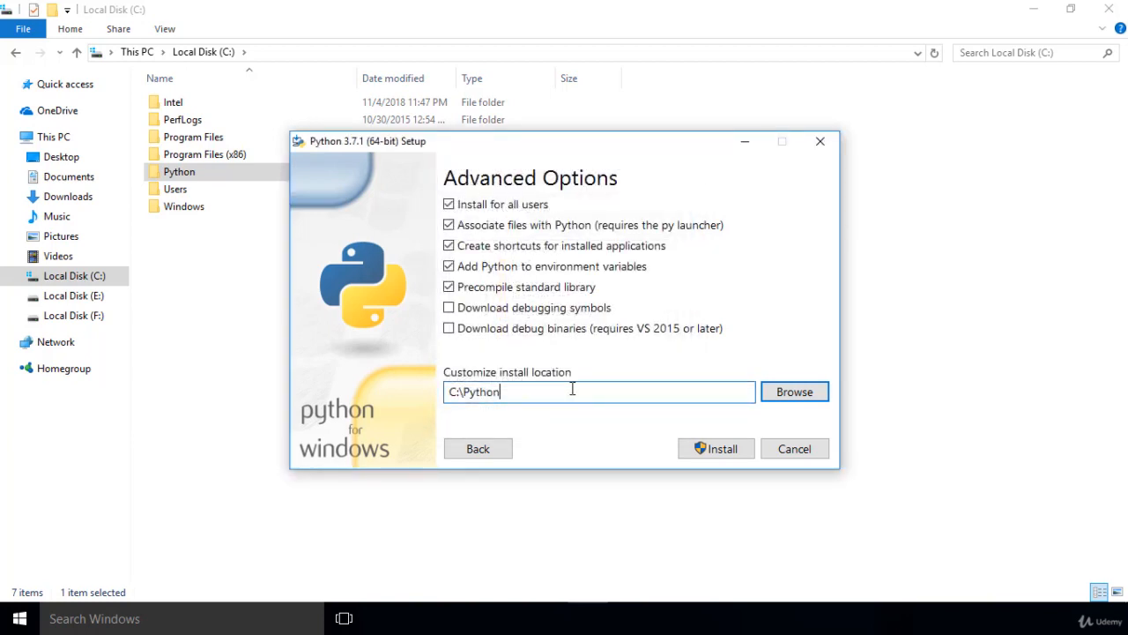
type("\\Python37")
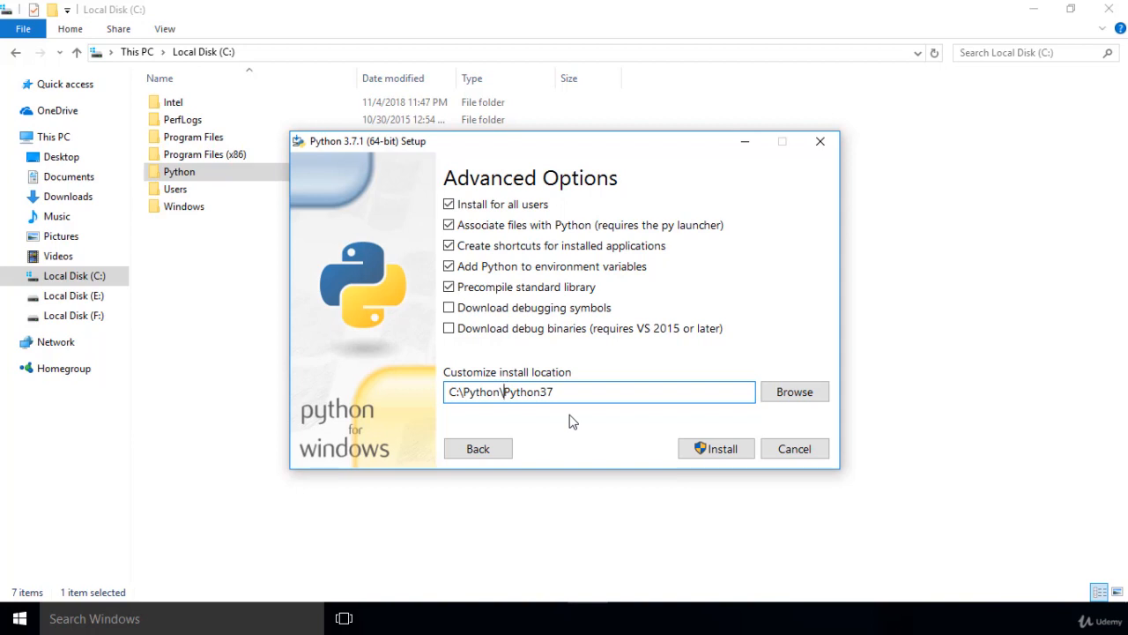
left_click(711, 448)
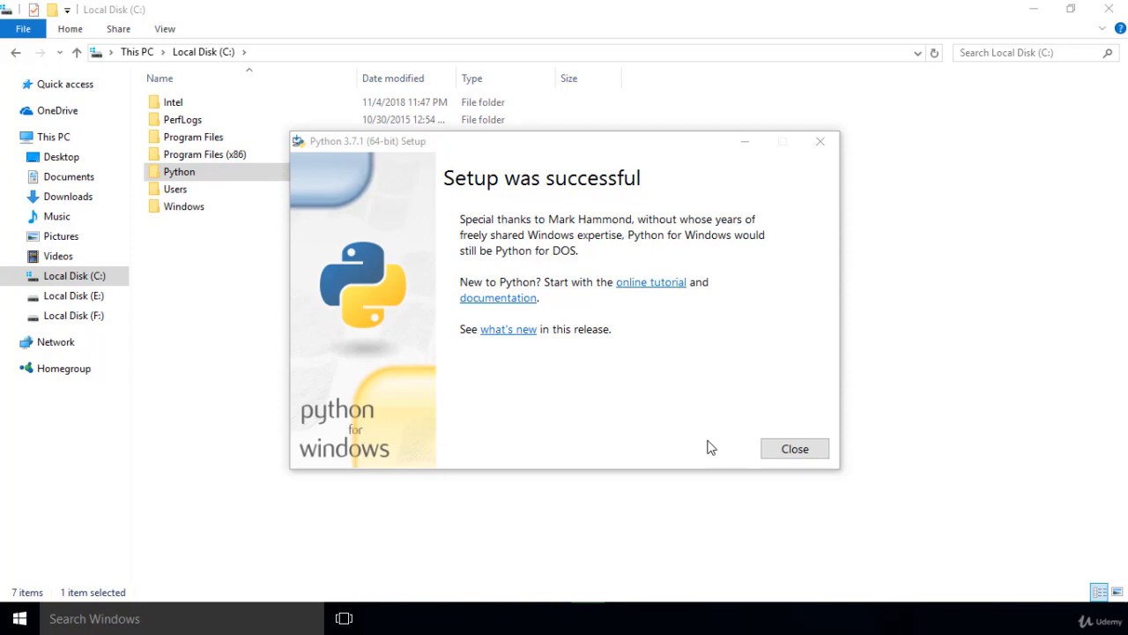
left_click(769, 449)
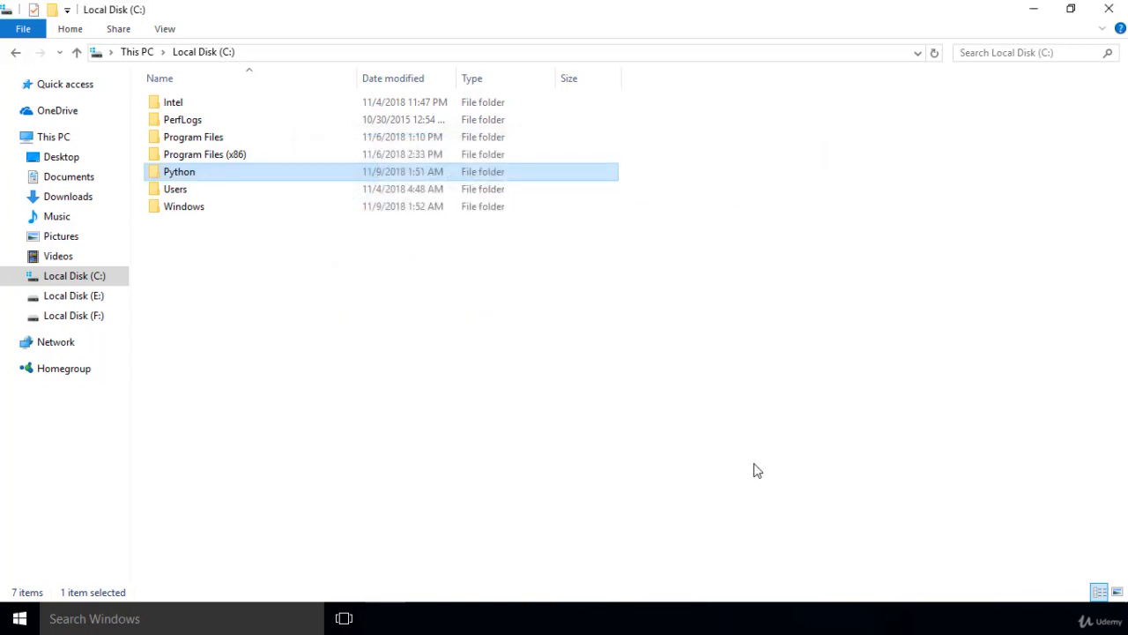
Step: Search Windows for python, open the Python 3.7 (64-bit) console, and evaluate 5+5
left_click(66, 623)
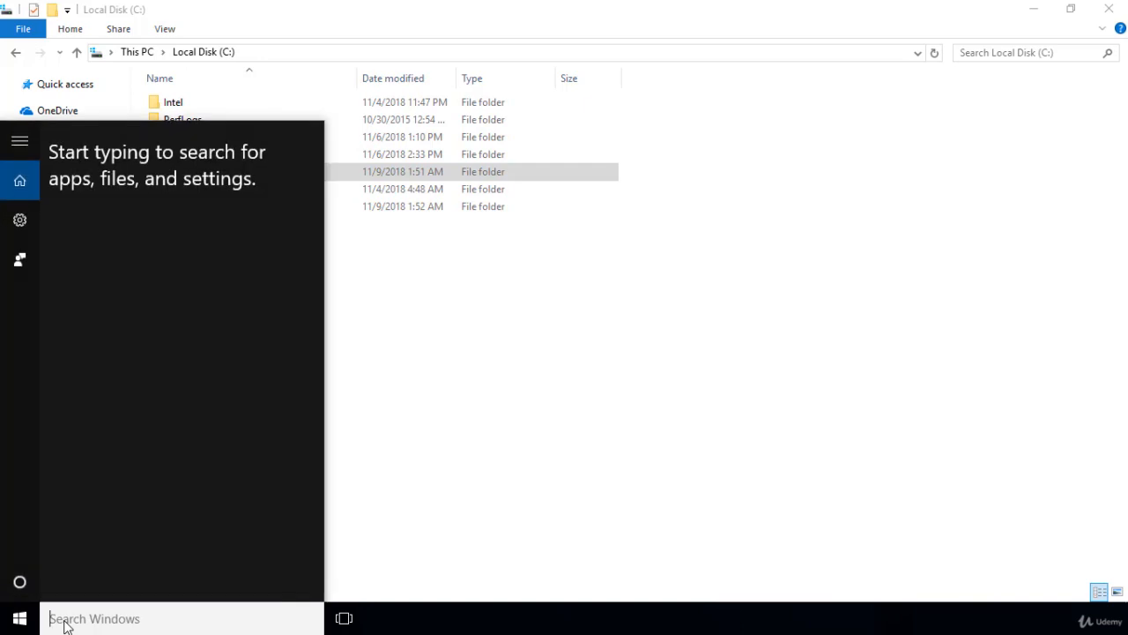
type("python")
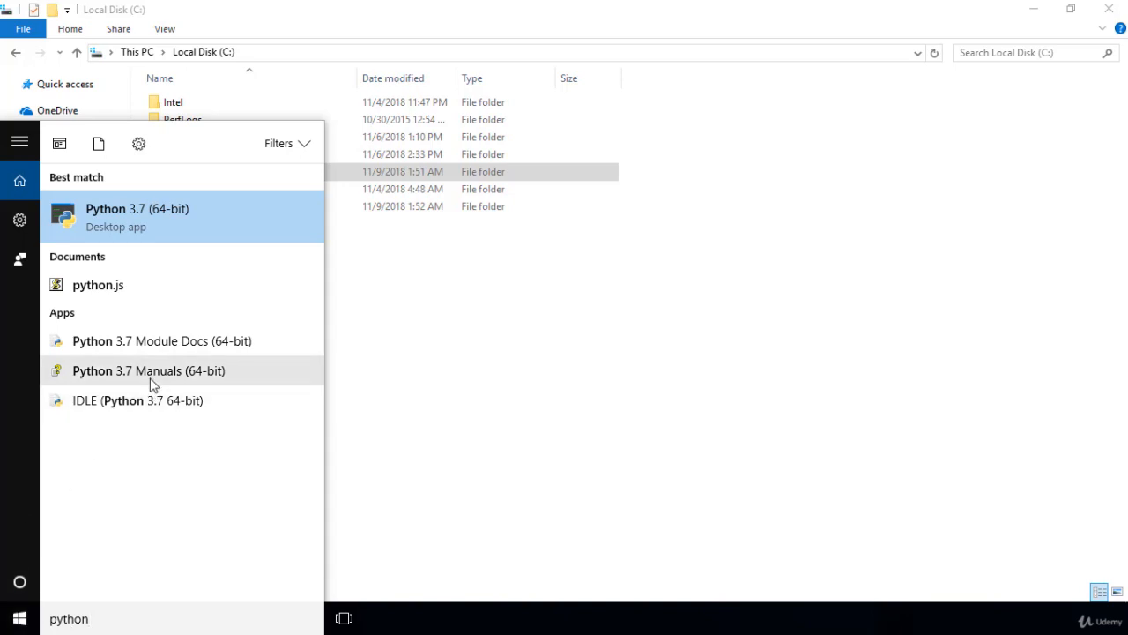
left_click(179, 228)
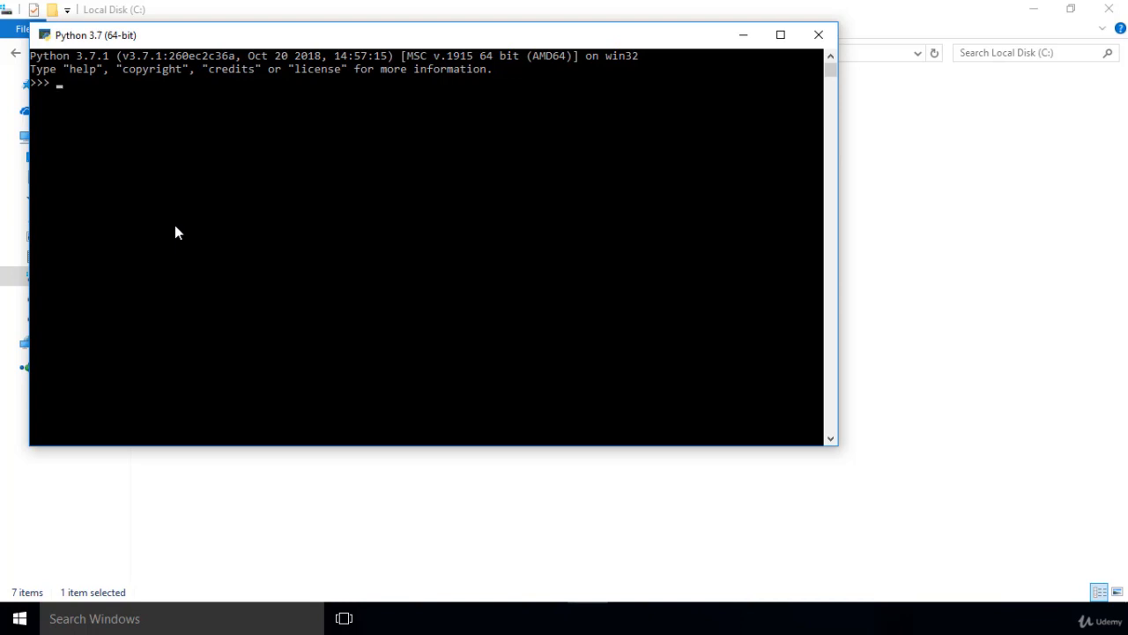
type("5+5")
key("Return")
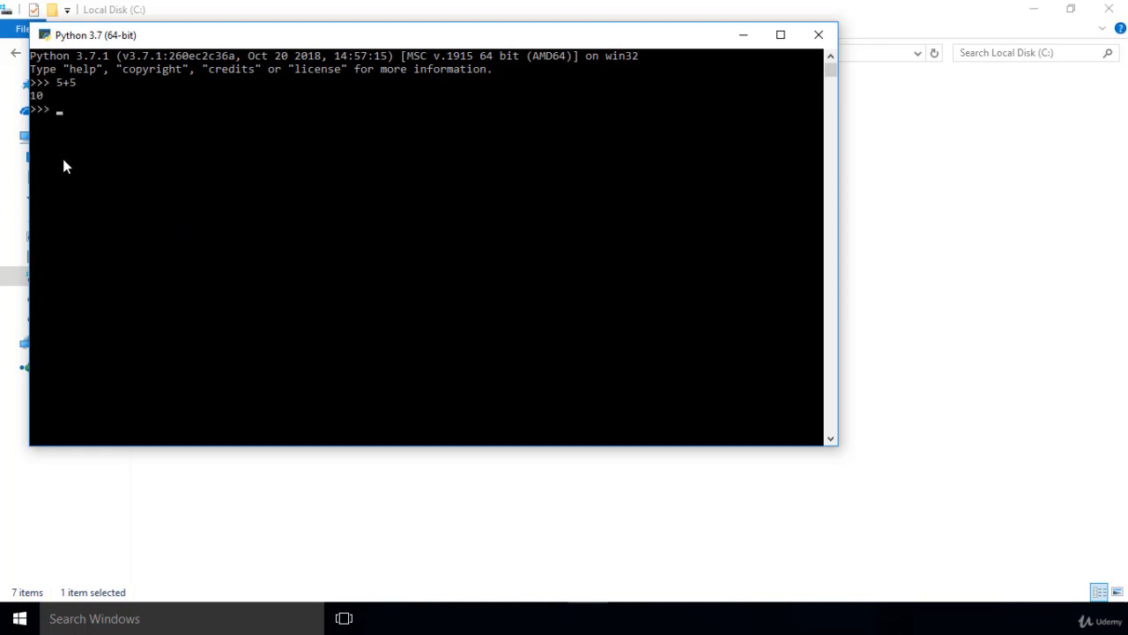